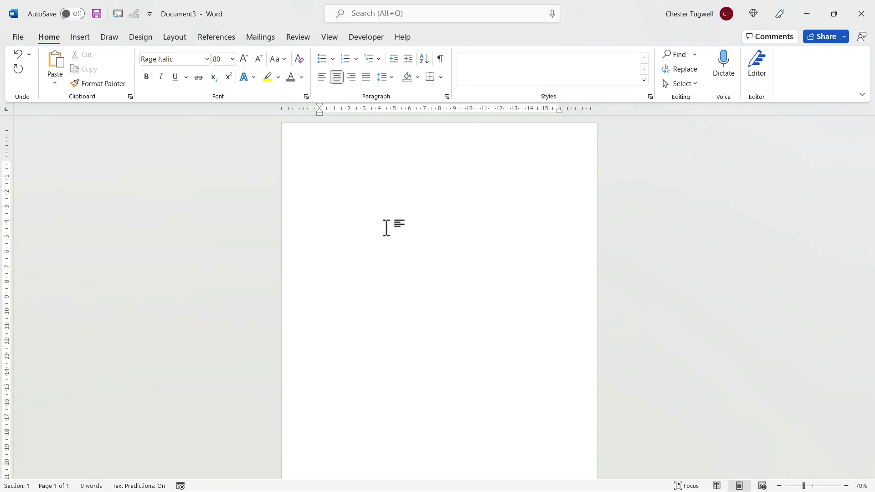
Switch the page to landscape orientation and show the watermark options on the Design tab
left_click(176, 38)
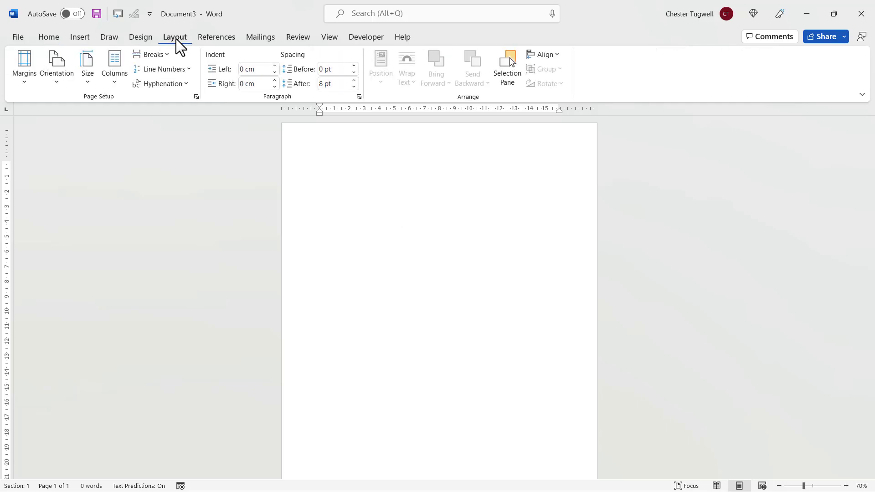
left_click(64, 78)
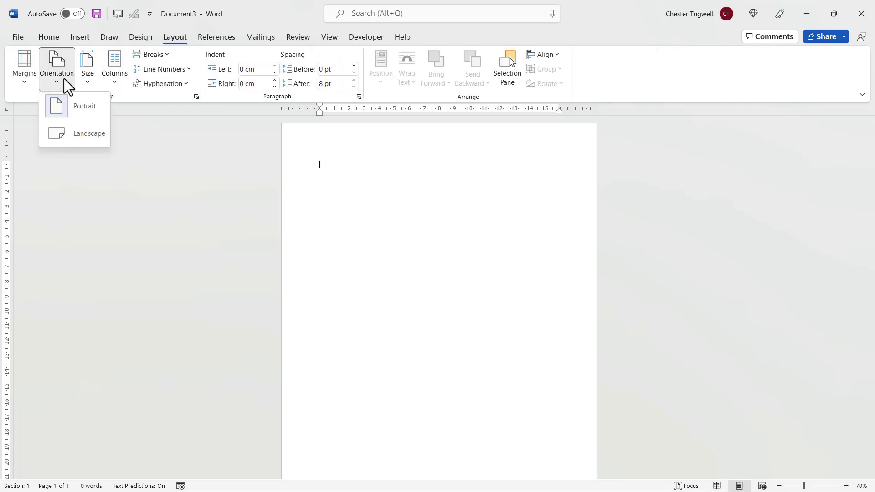
left_click(87, 141)
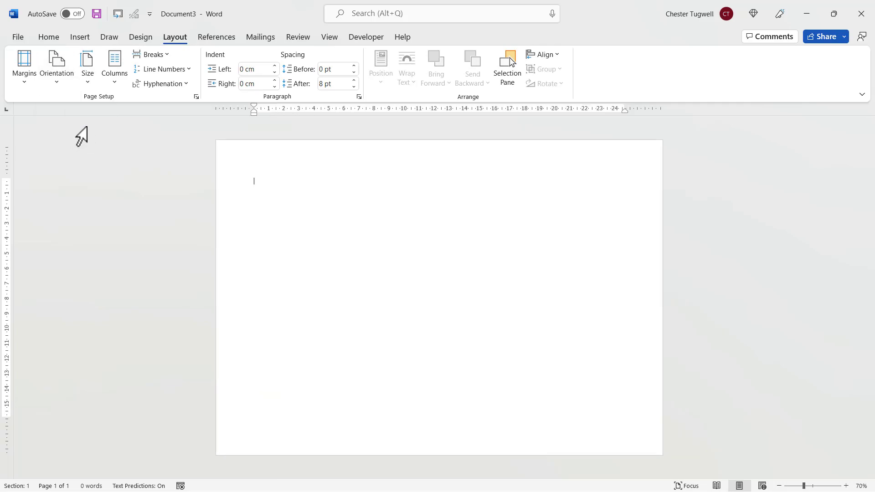
left_click(147, 39)
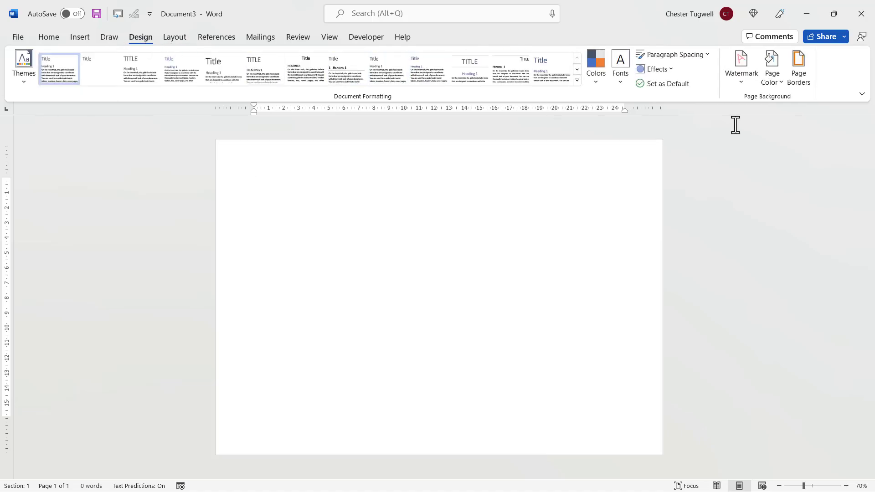
left_click(746, 77)
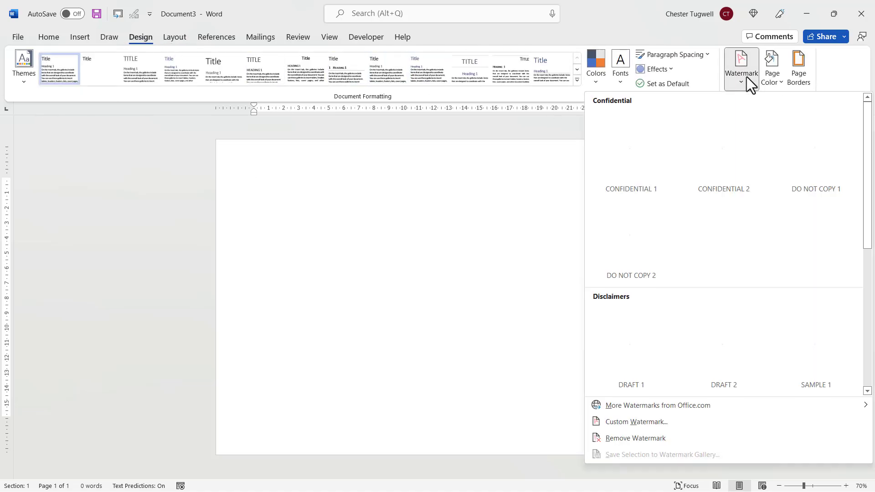
Choose a picture watermark and select ziX5nXLAT from the Custom Borders folder
left_click(631, 426)
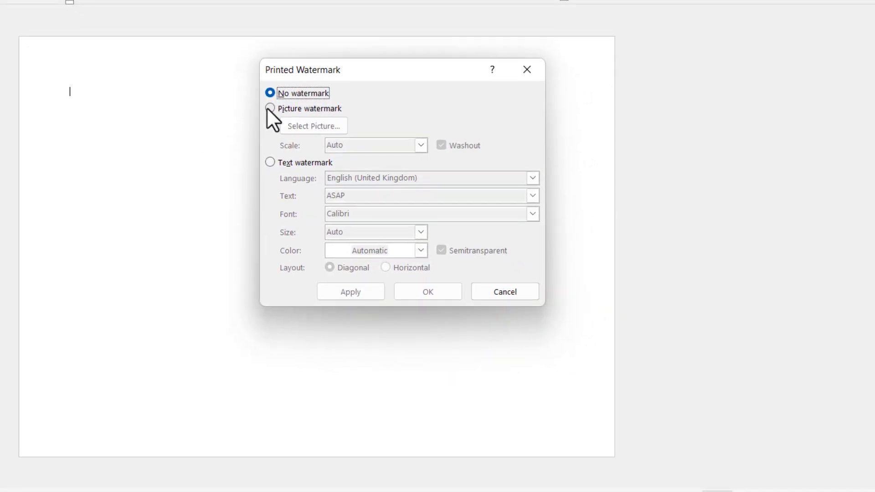
left_click(269, 109)
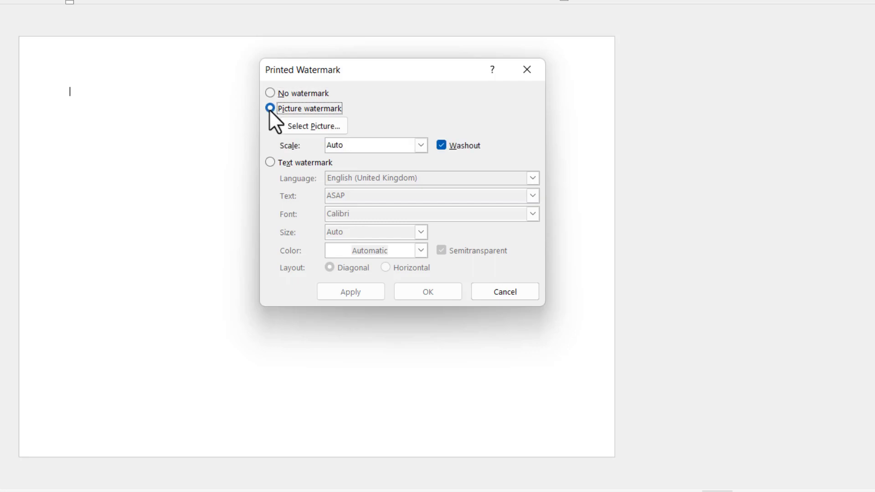
left_click(310, 125)
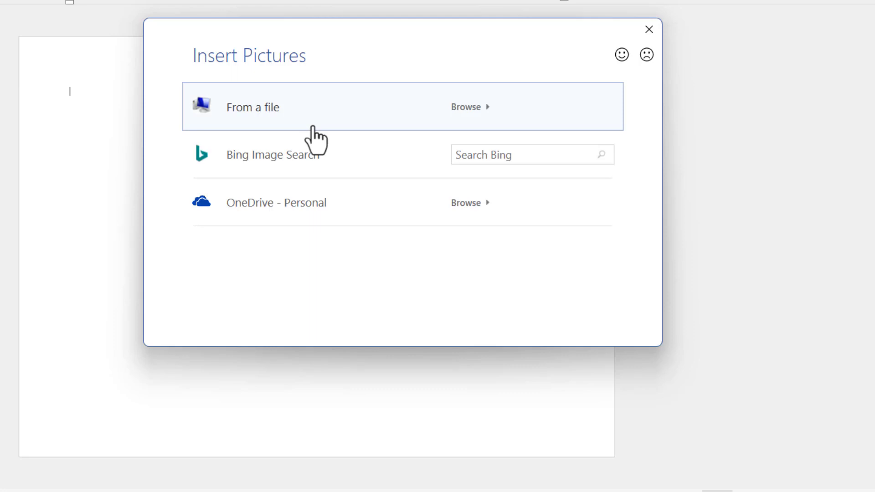
left_click(272, 122)
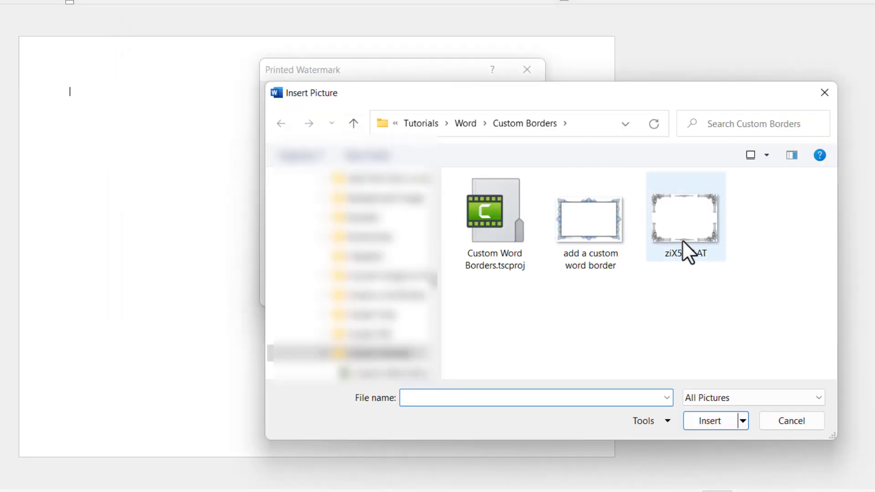
left_click(683, 240)
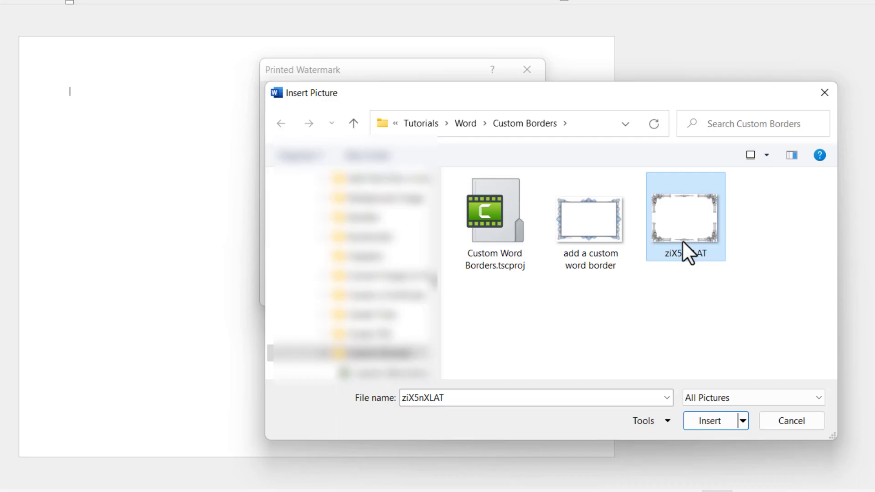
Insert the ziX5nXLAT border as the watermark with Washout off, then move the dialog aside
left_click(711, 423)
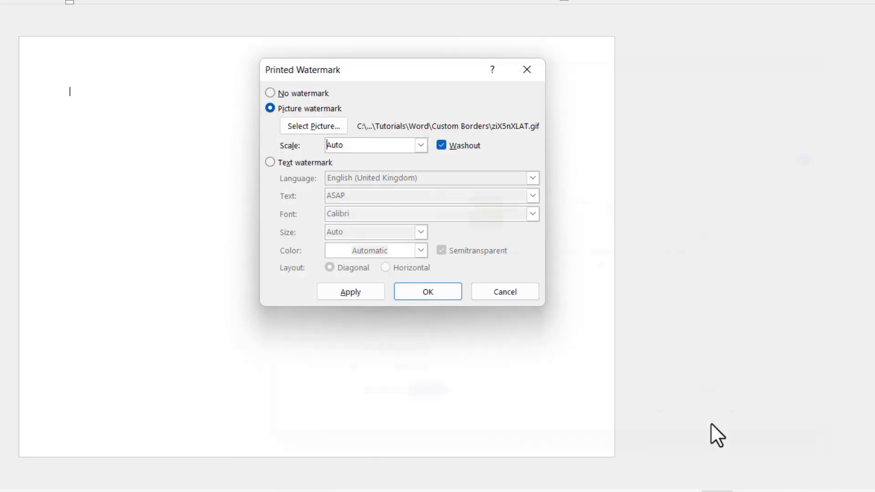
left_click(442, 145)
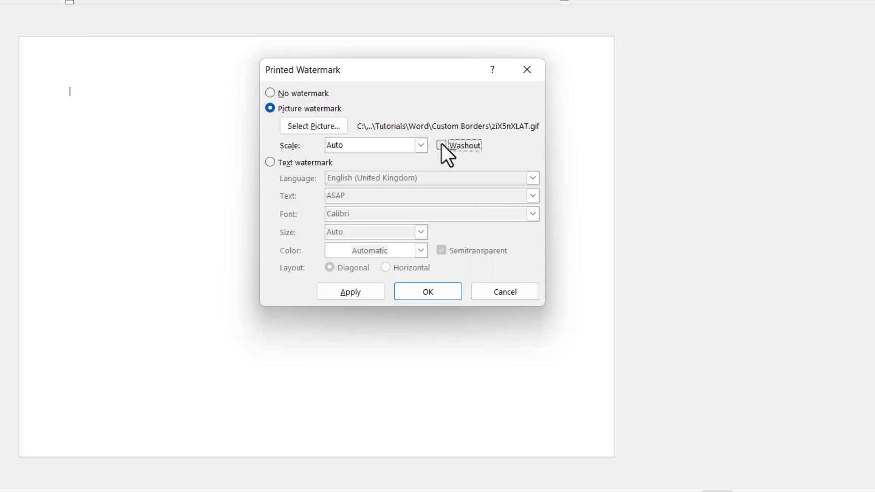
left_click(356, 290)
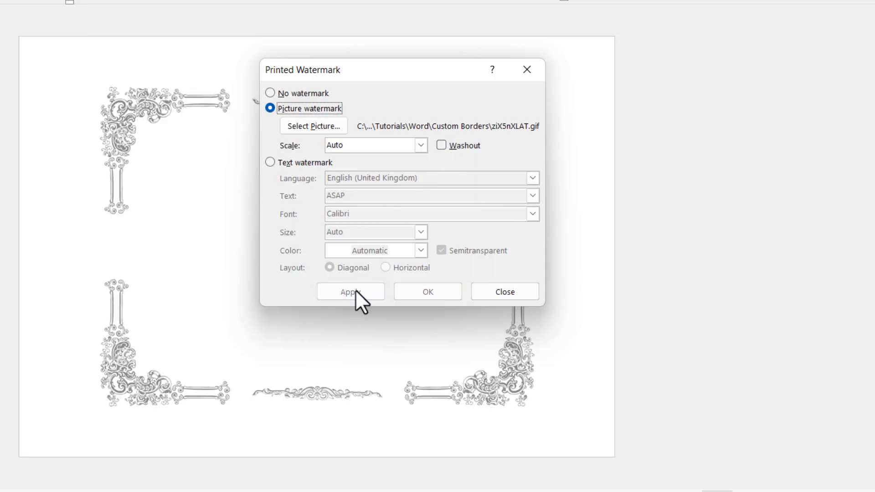
left_click_drag(376, 69, 704, 71)
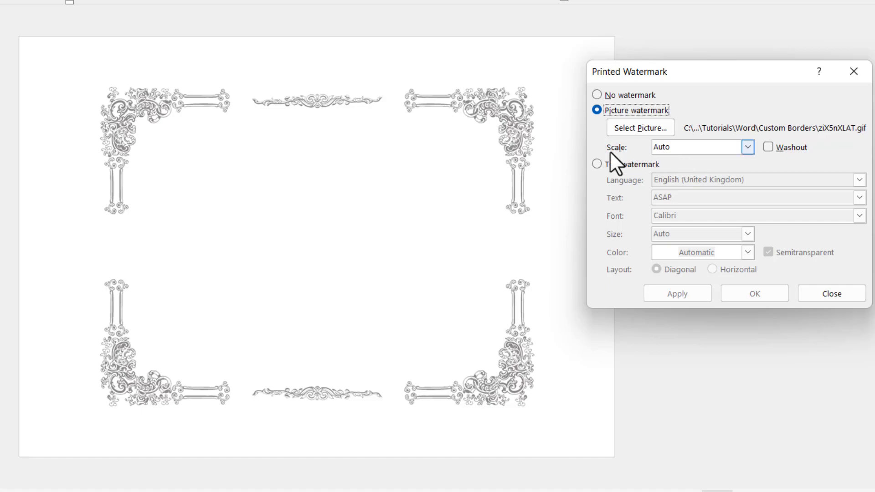
Try watermark scales of 100% and then 120%, applying each to the border
left_click(711, 152)
left_click_drag(711, 152, 622, 145)
type("100%")
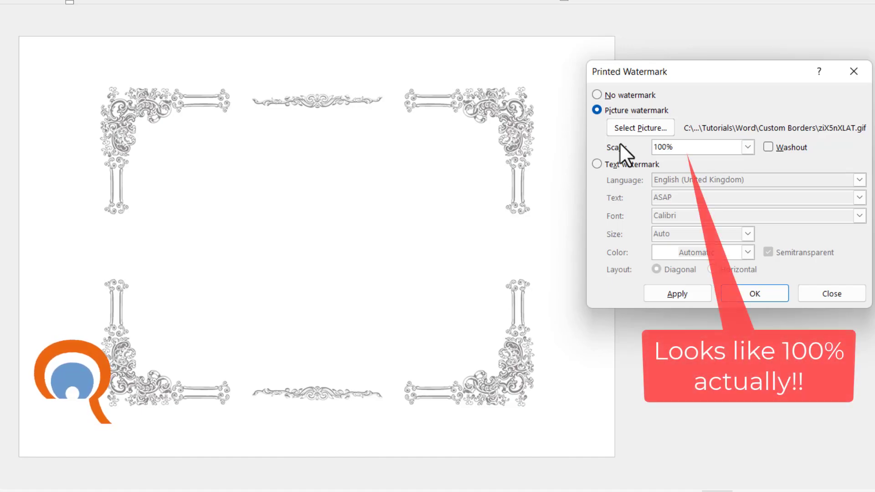
left_click(667, 292)
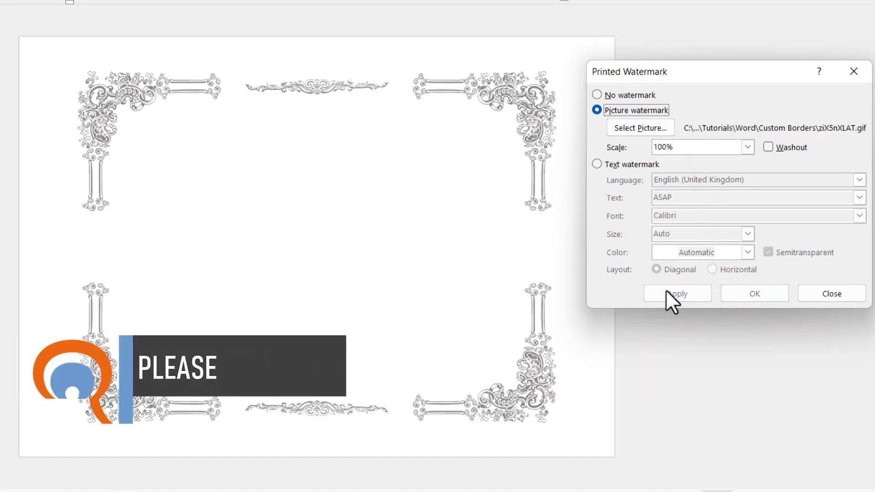
left_click_drag(673, 147, 630, 139)
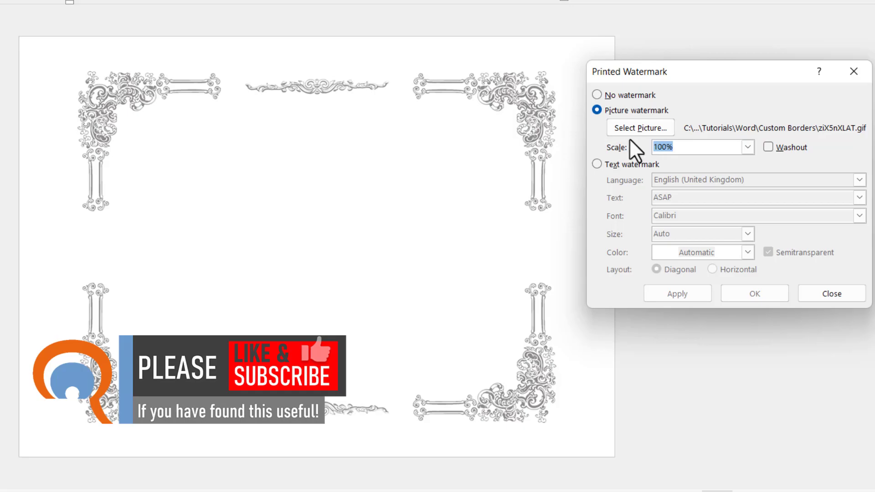
type("120%")
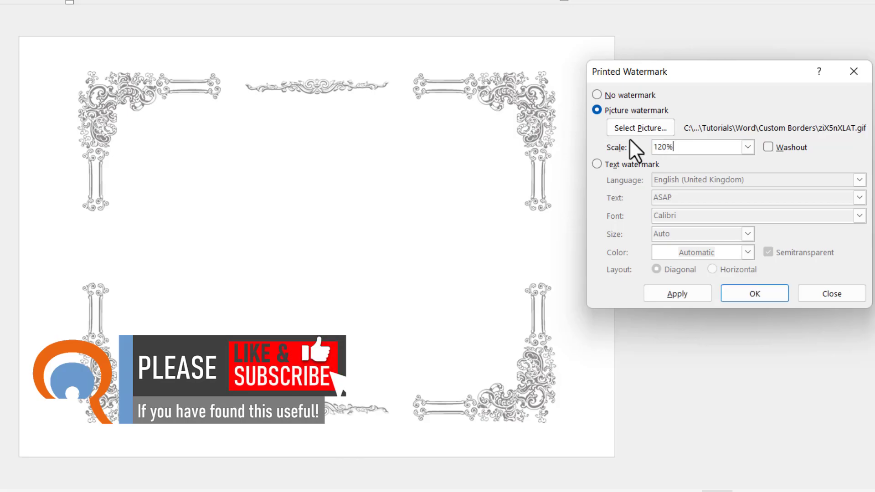
left_click(674, 295)
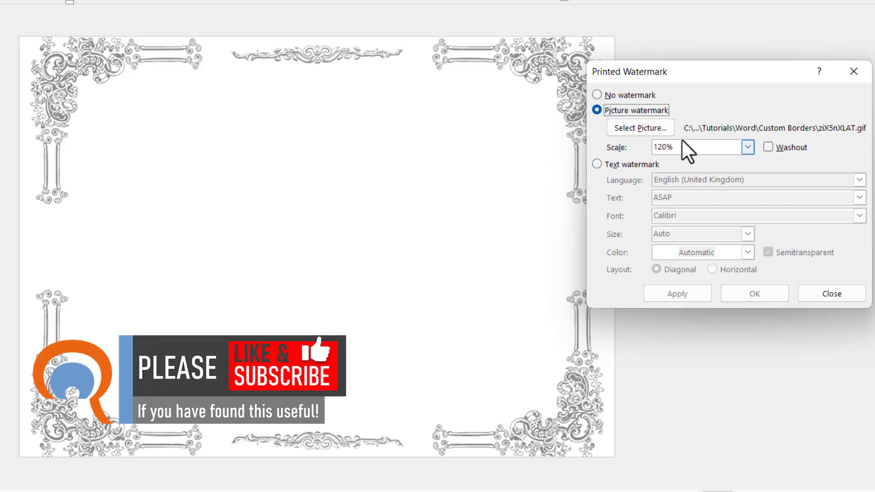
Set the watermark scale to 115%, apply it, and close the dialog
left_click_drag(686, 147, 564, 144)
type("1")
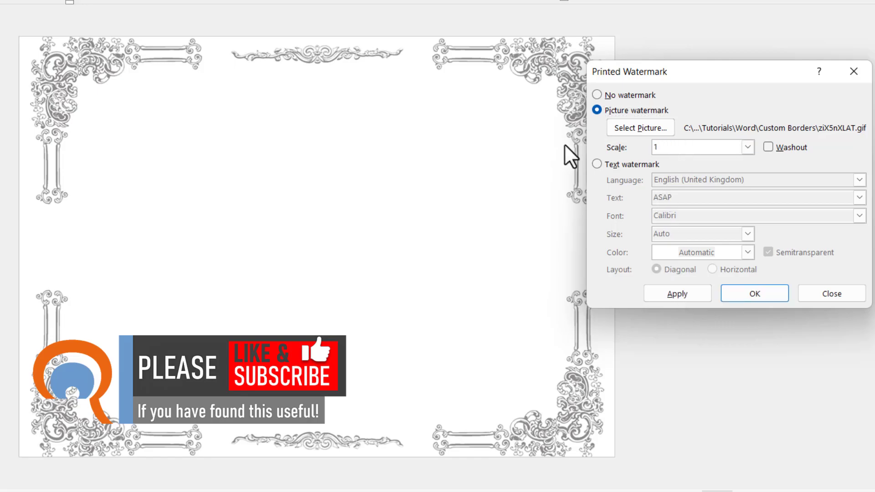
type("15%")
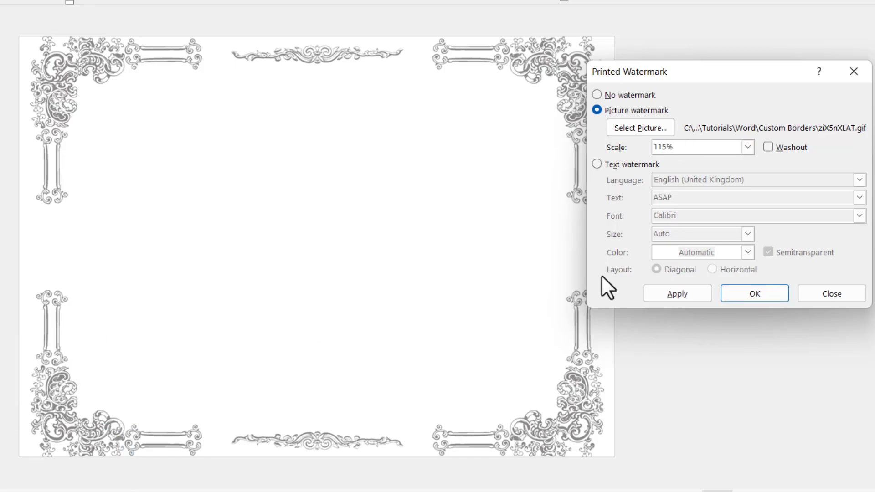
left_click(673, 289)
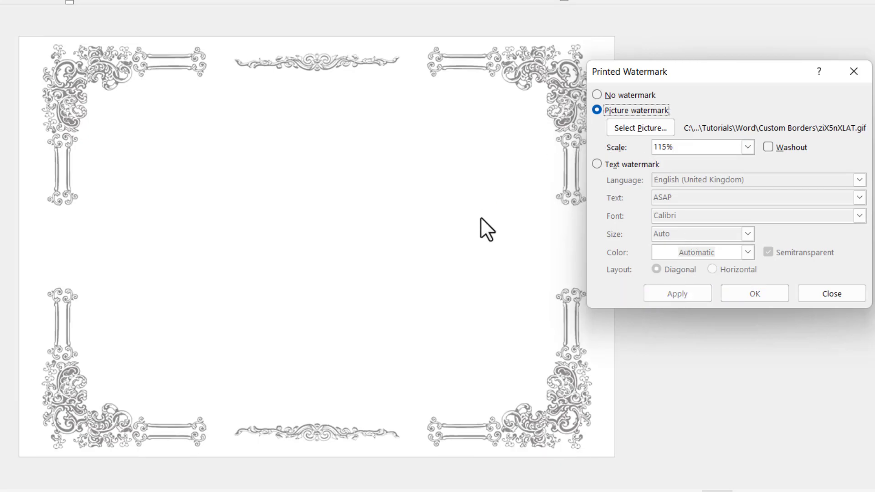
left_click(836, 293)
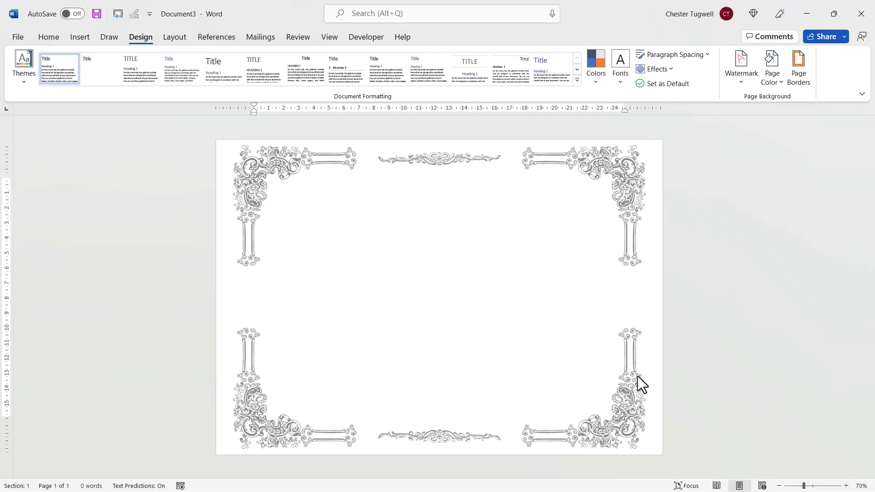
Reopen the custom watermark settings, change the scale from 115% to 110%, and apply it
left_click(739, 81)
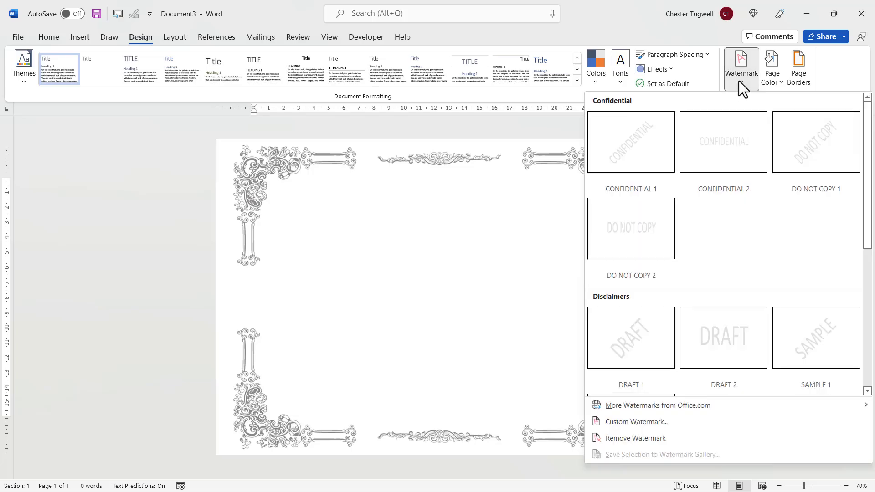
left_click(629, 424)
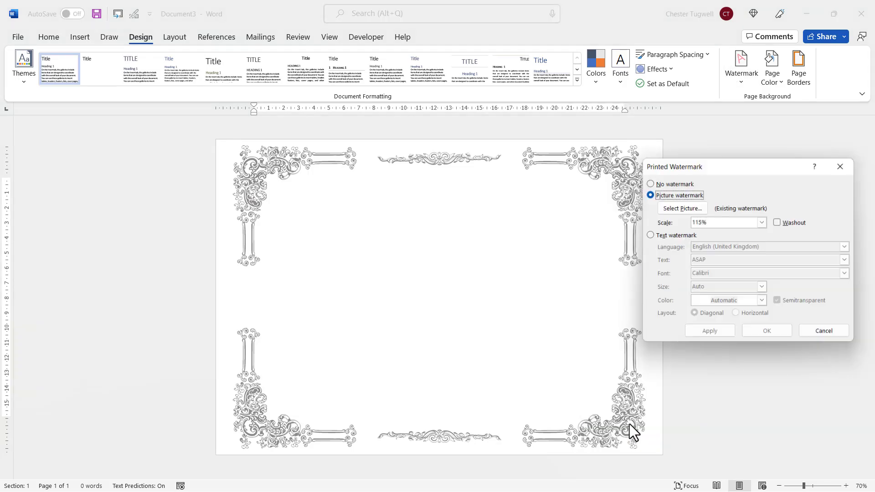
left_click_drag(715, 222, 695, 222)
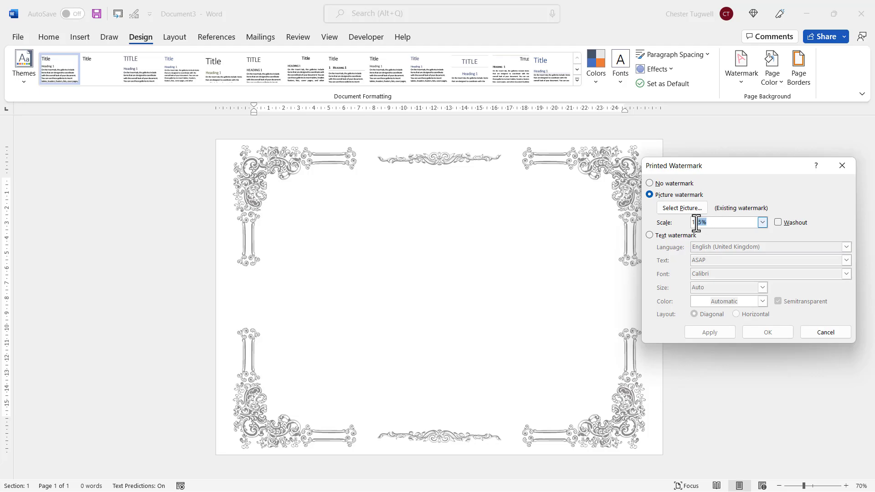
type("10")
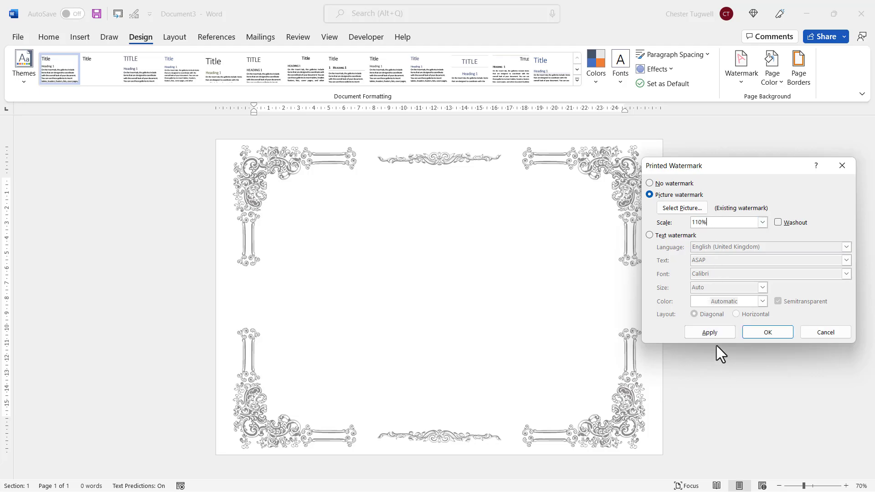
left_click(709, 333)
left_click(825, 332)
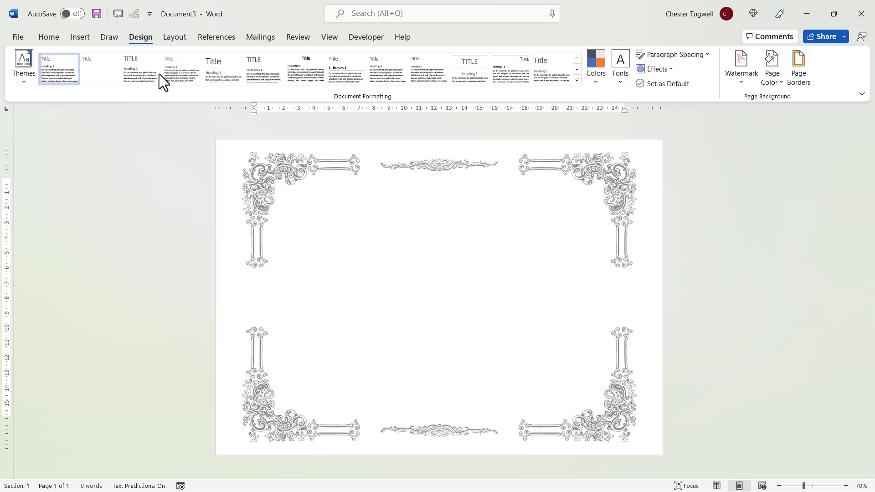
Set custom margins of Top 4, Bottom 4, Left 5 and Right 5 cm
left_click(173, 39)
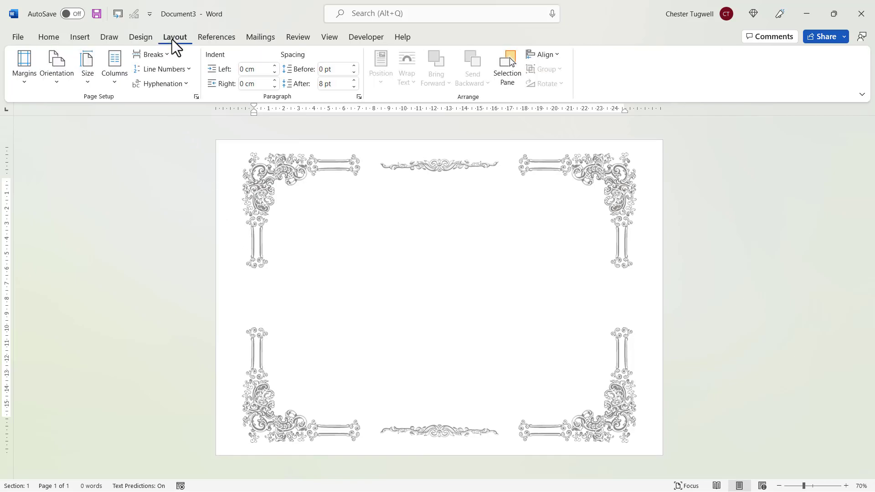
left_click(32, 79)
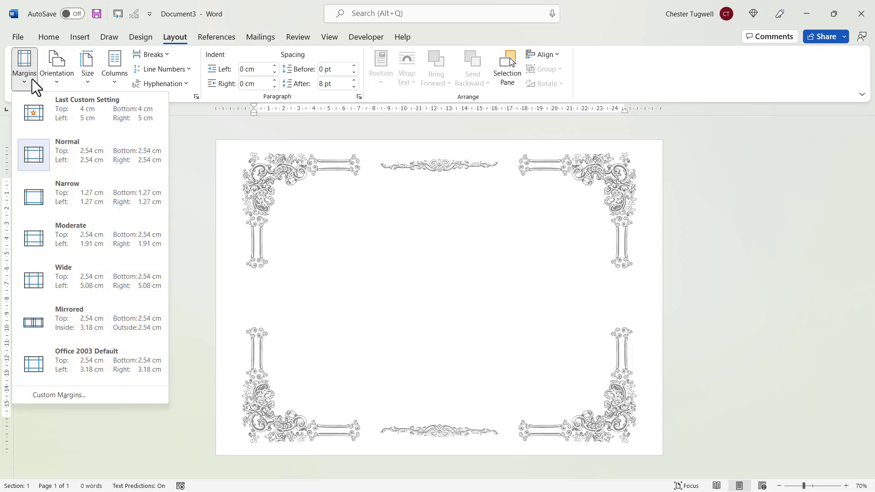
left_click(54, 391)
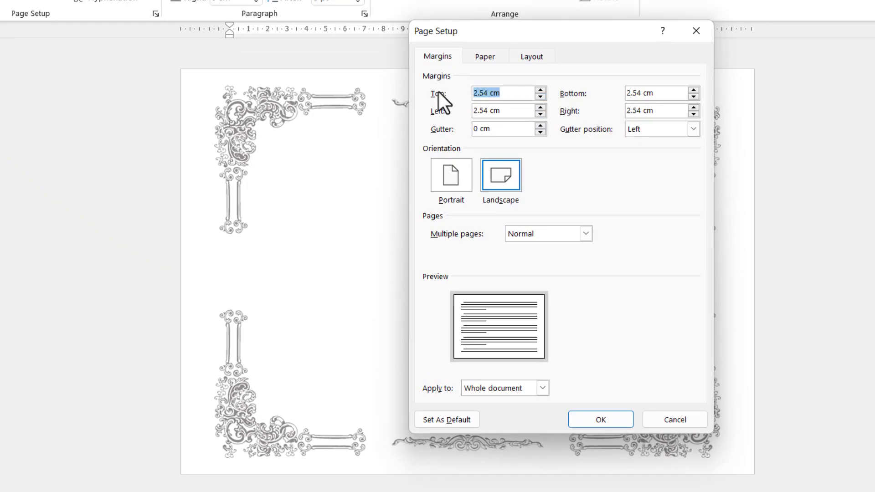
type("4")
key("Tab")
type("4")
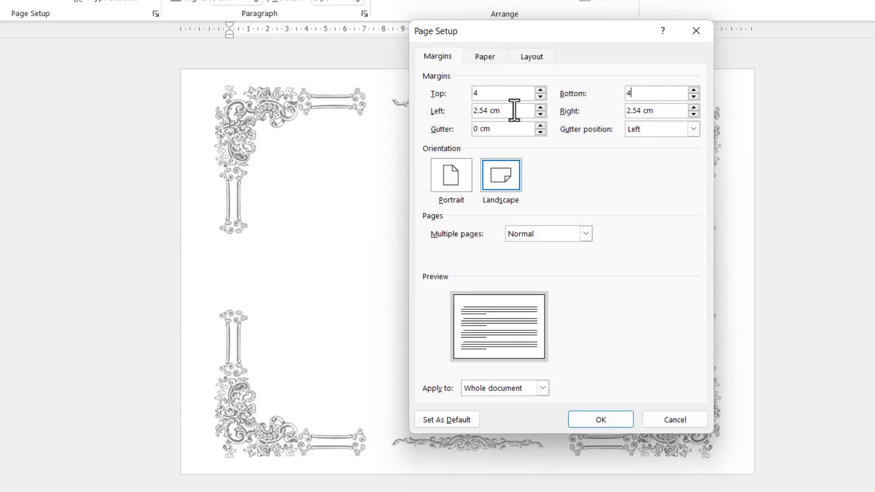
key("Tab")
type("5")
key("Tab")
type("5")
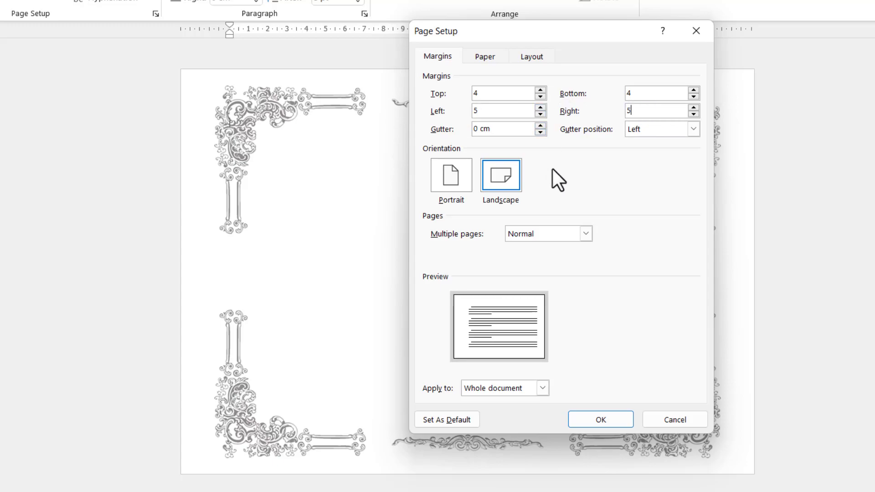
left_click(594, 417)
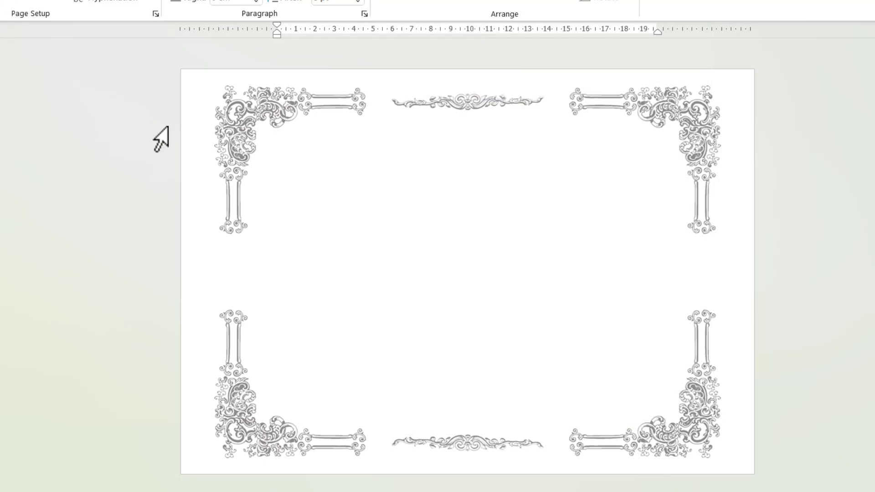
Generate sample text with =rand(10,10) and scroll through the resulting pages
type("=rand(10,10)")
key("Return")
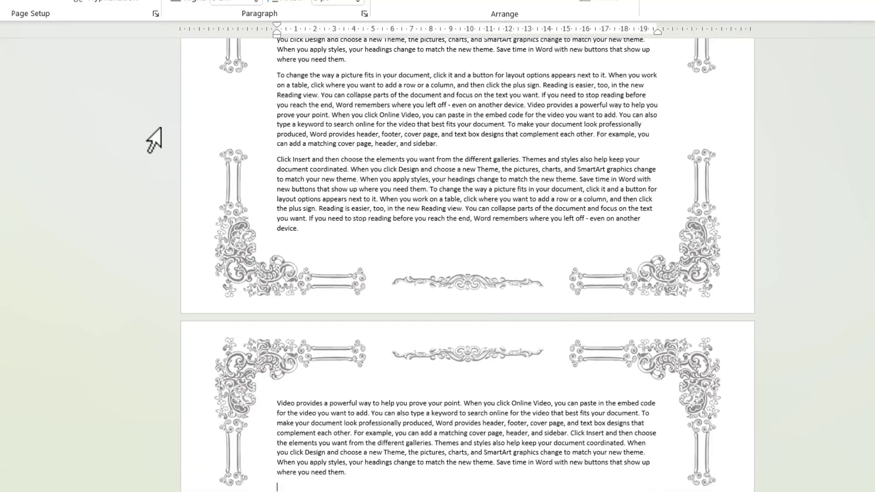
scroll(475, 230, "down", 5)
scroll(474, 230, "down", 20)
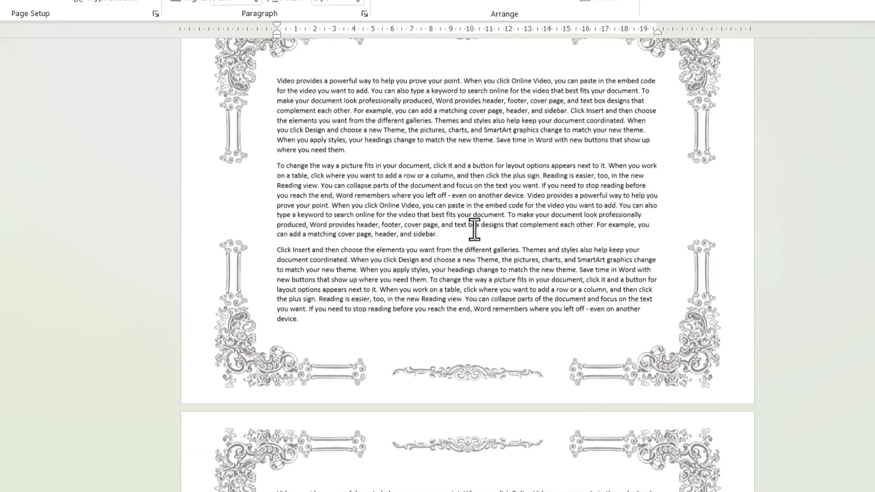
scroll(474, 230, "down", 8)
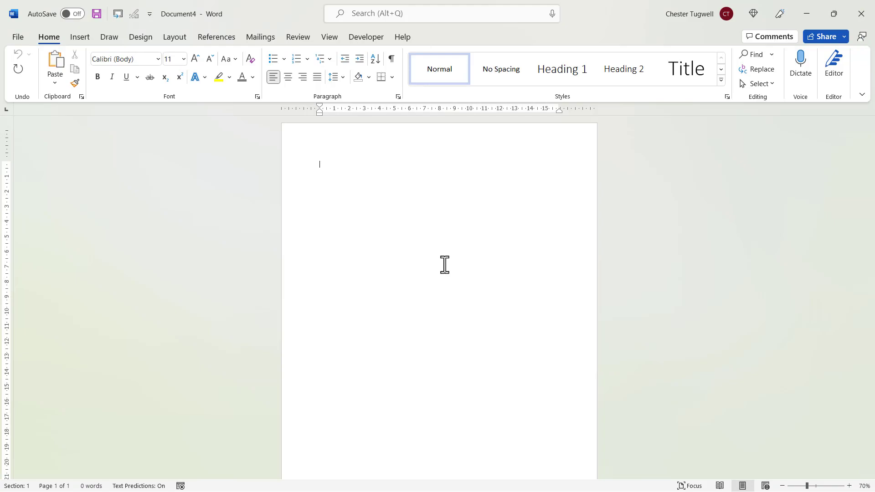
Open Page Borders and pick the black geometric border from the Art list
left_click(142, 39)
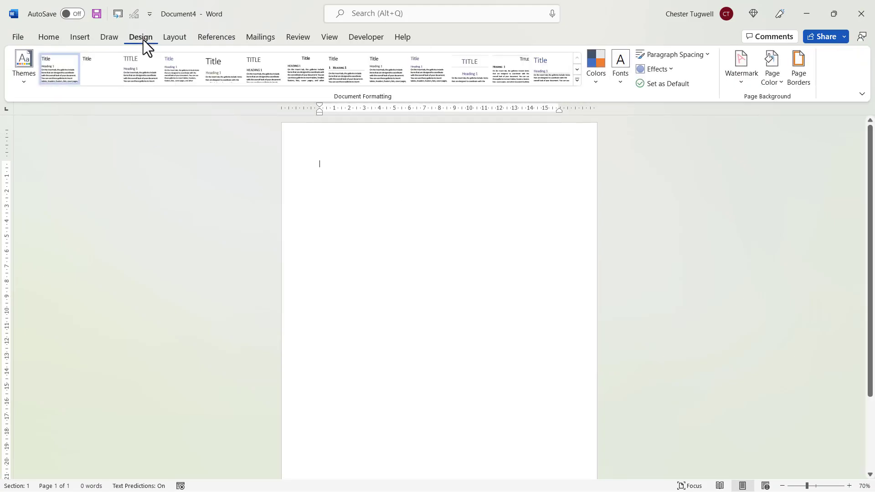
left_click(803, 86)
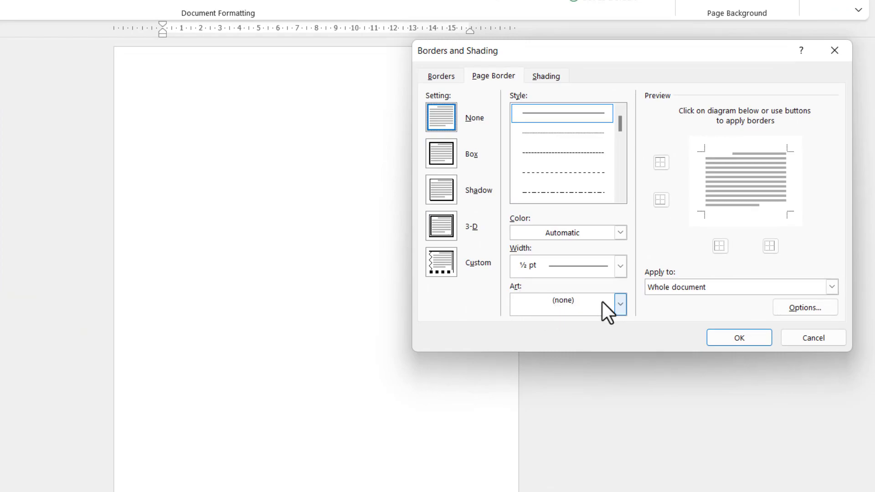
left_click(622, 306)
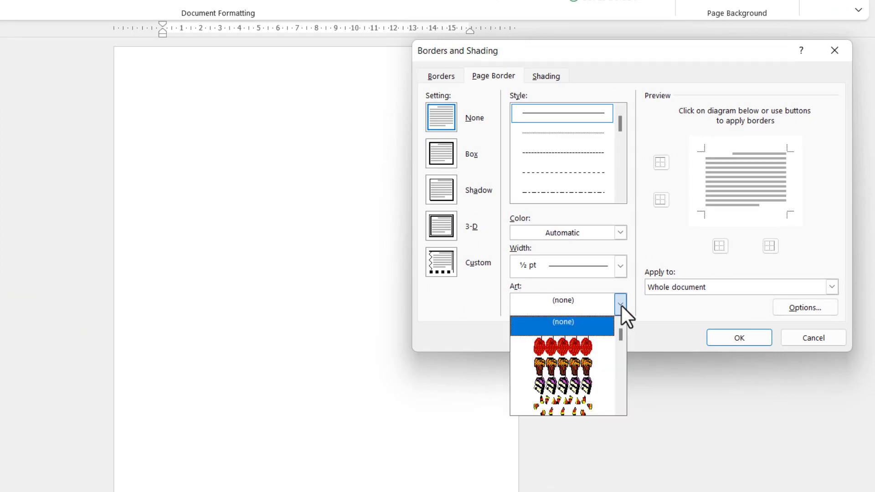
left_click_drag(620, 330, 621, 368)
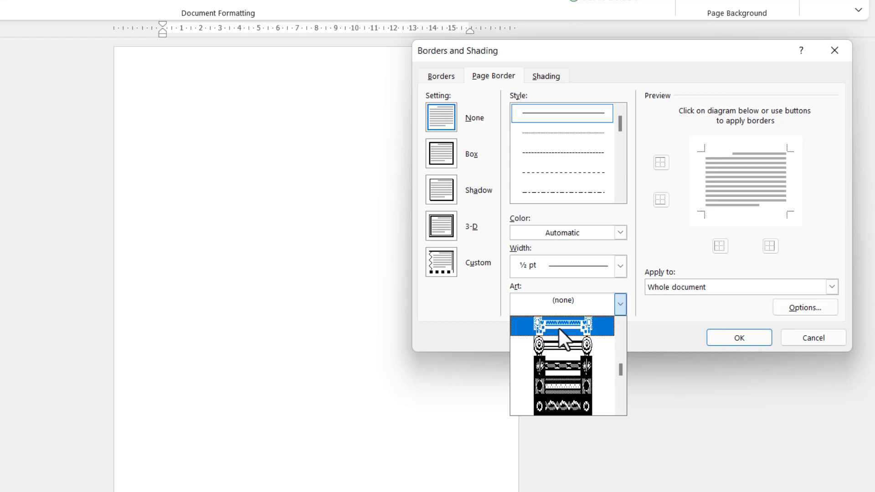
left_click(559, 328)
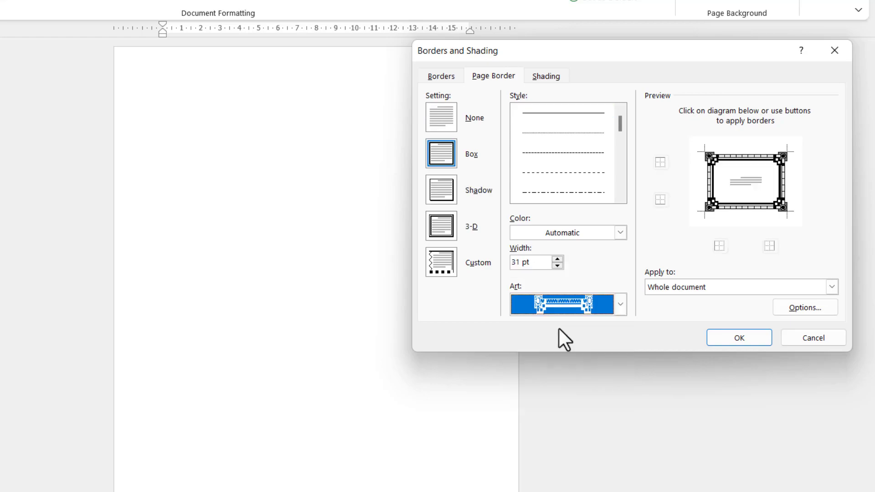
Colour the art border orange, narrow its width, apply it, and start a new document
left_click(620, 233)
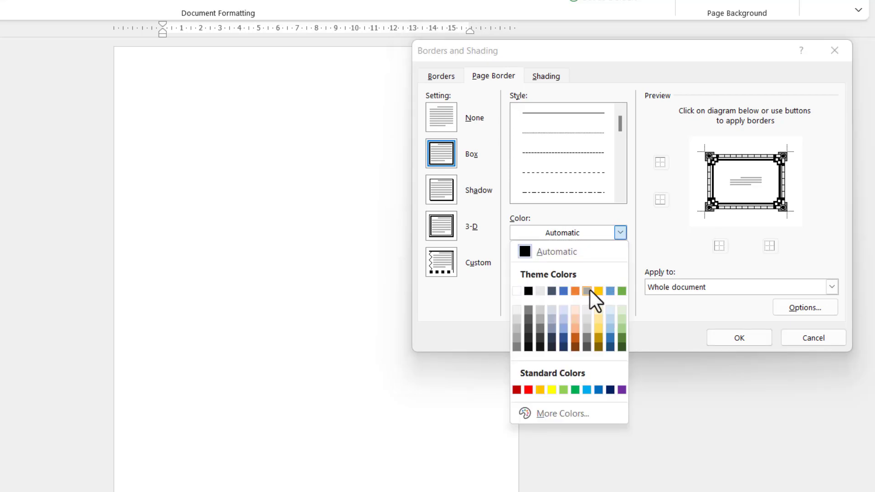
left_click(576, 291)
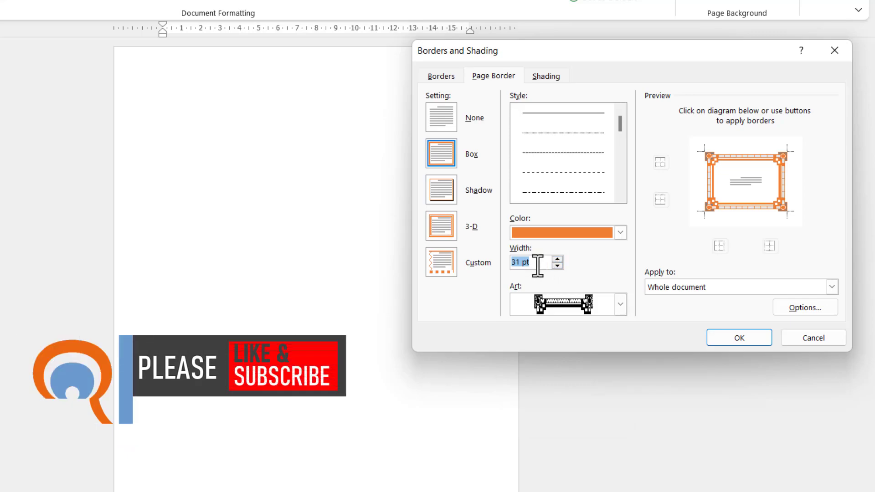
left_click(558, 266)
left_click(559, 266)
left_click(558, 266)
left_click(558, 266)
left_click(558, 266)
left_click(558, 266)
left_click(558, 266)
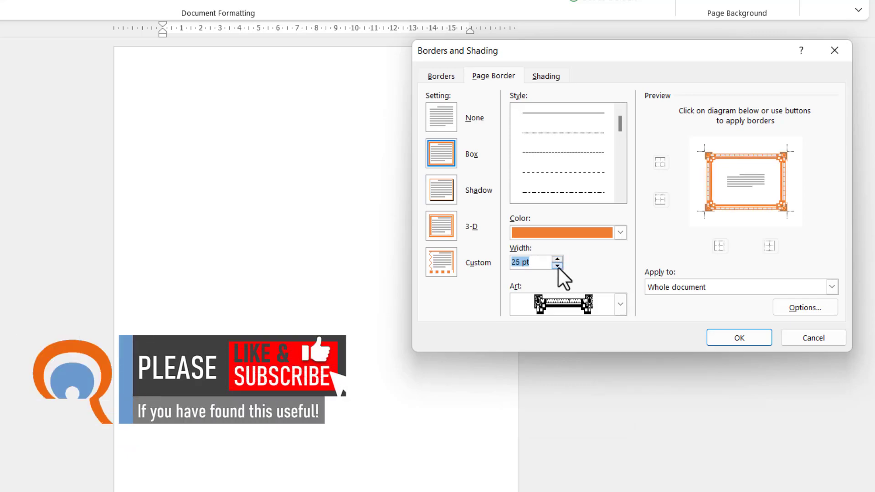
left_click(738, 338)
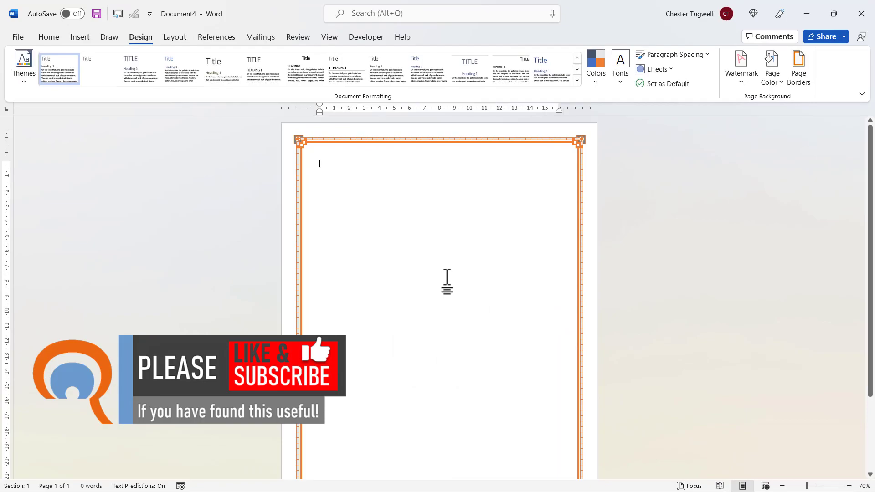
key("ctrl+n")
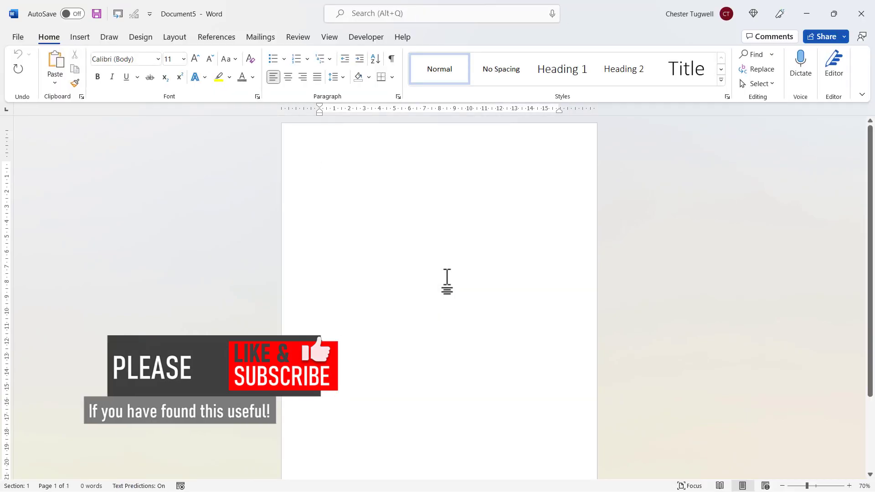
In Page Borders, choose the patterned outline art border and colour it blue
left_click(139, 38)
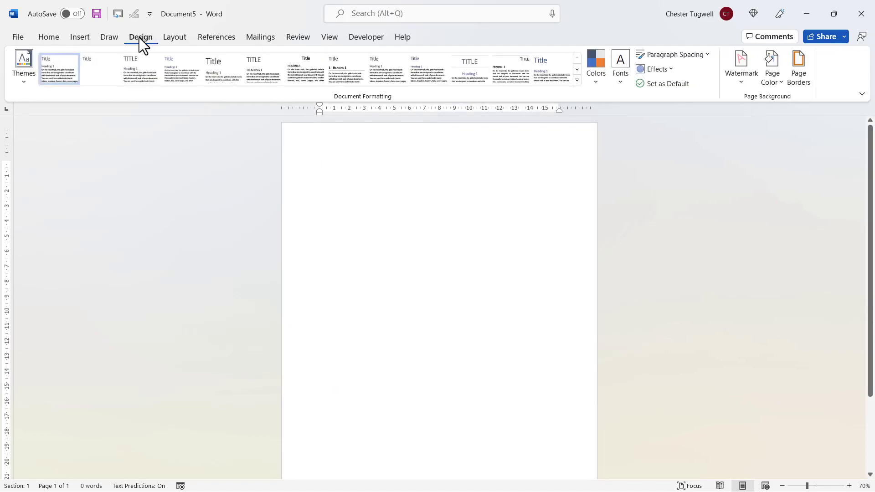
left_click(791, 81)
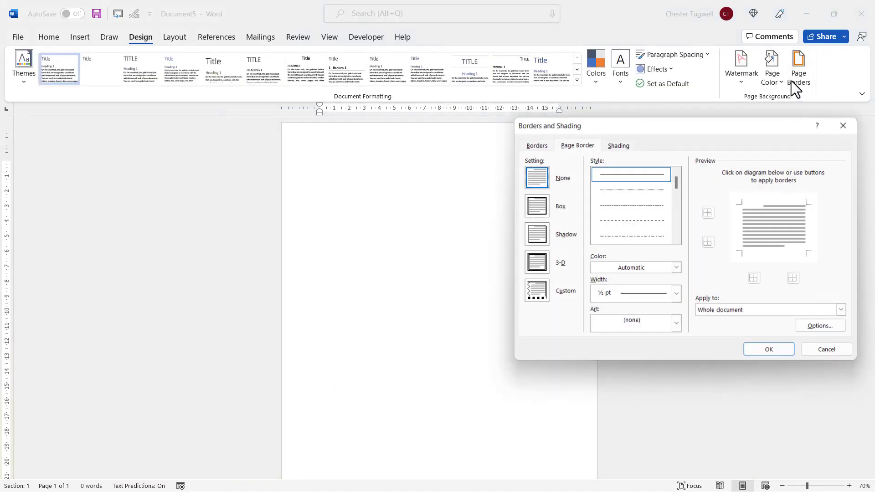
left_click(676, 324)
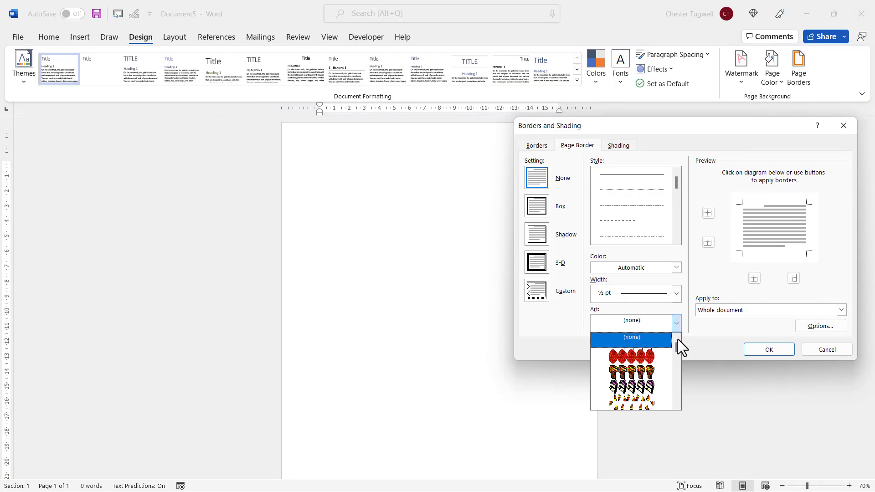
left_click_drag(678, 339, 678, 378)
left_click(649, 405)
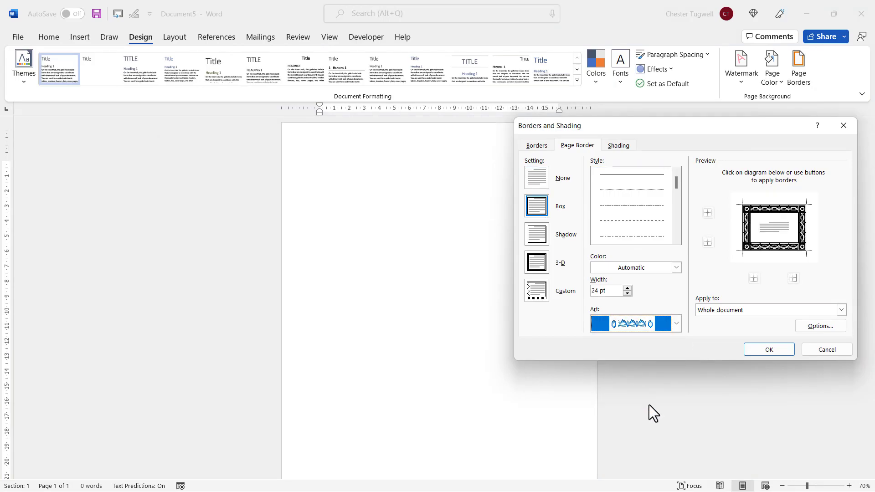
left_click(676, 268)
left_click(631, 313)
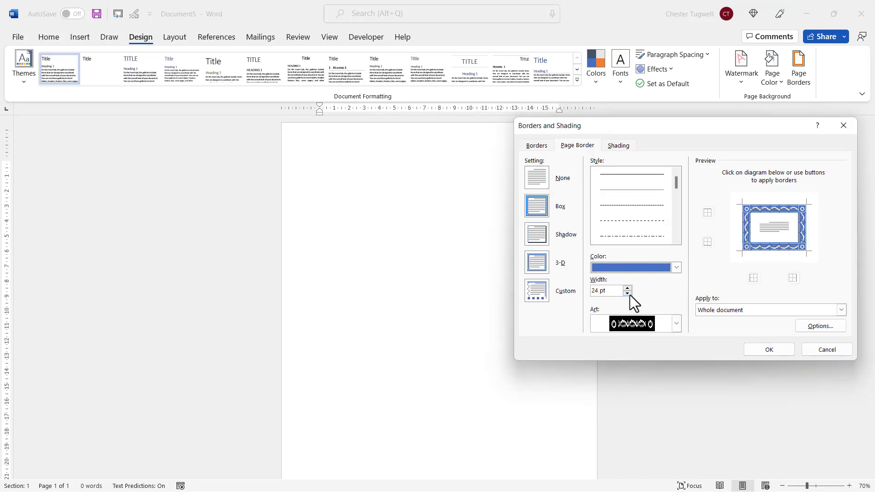